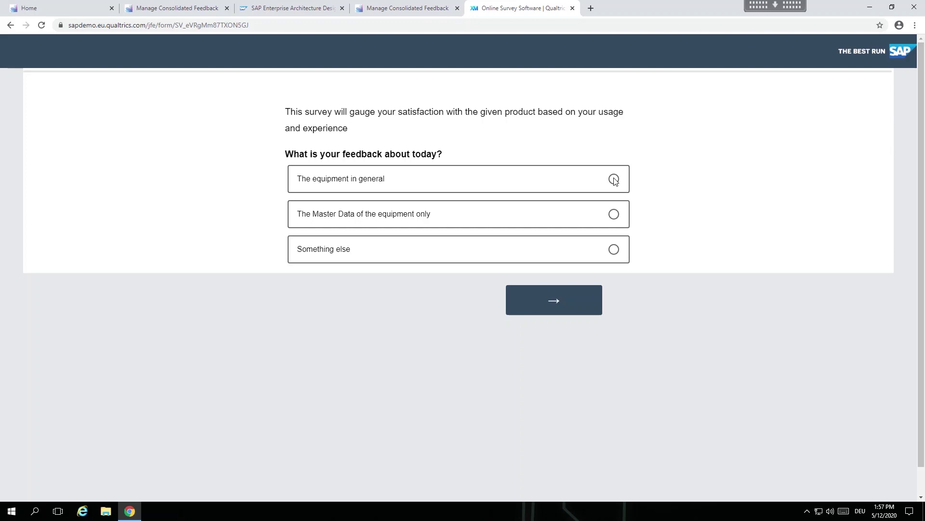
Pick 'The equipment in general' as topic; rate quality Extremely satisfied, ease Somewhat easy, effectiveness Very effectively, features Somewhat satisfied
click(614, 179)
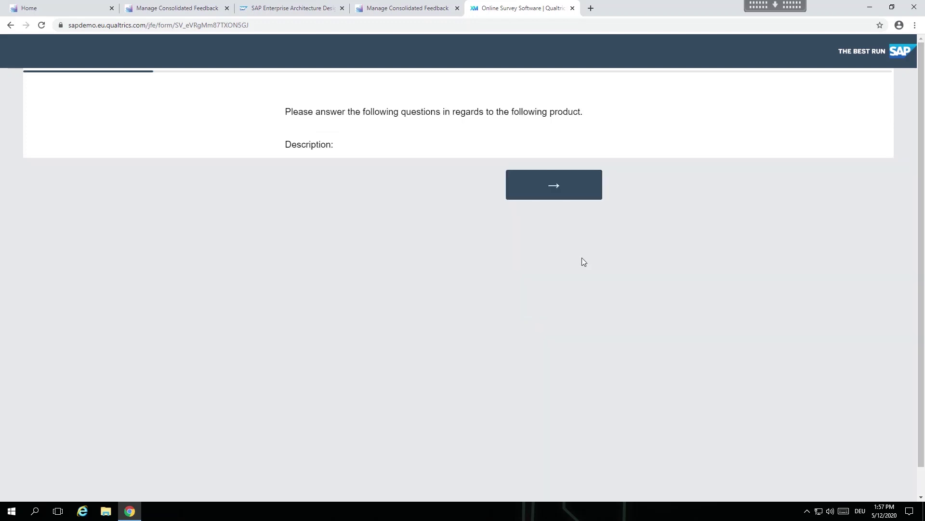
click(566, 194)
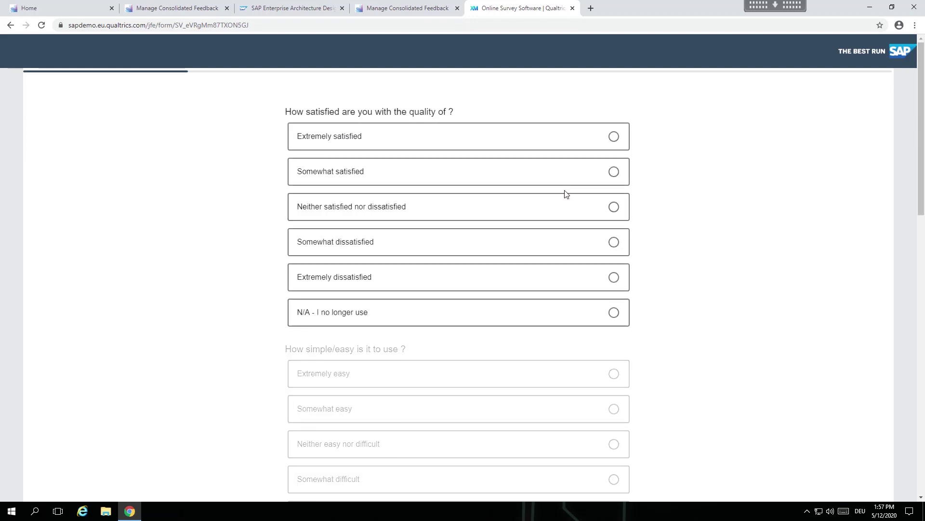
click(615, 140)
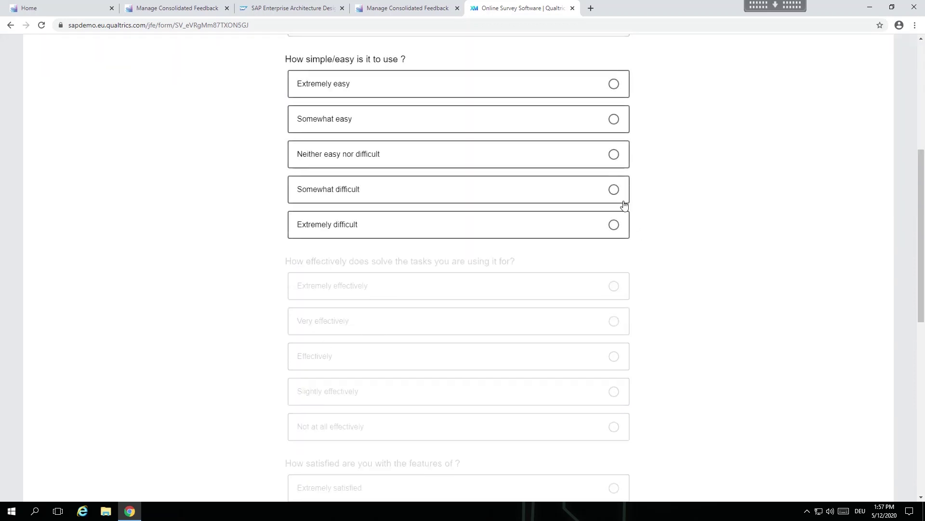
click(615, 121)
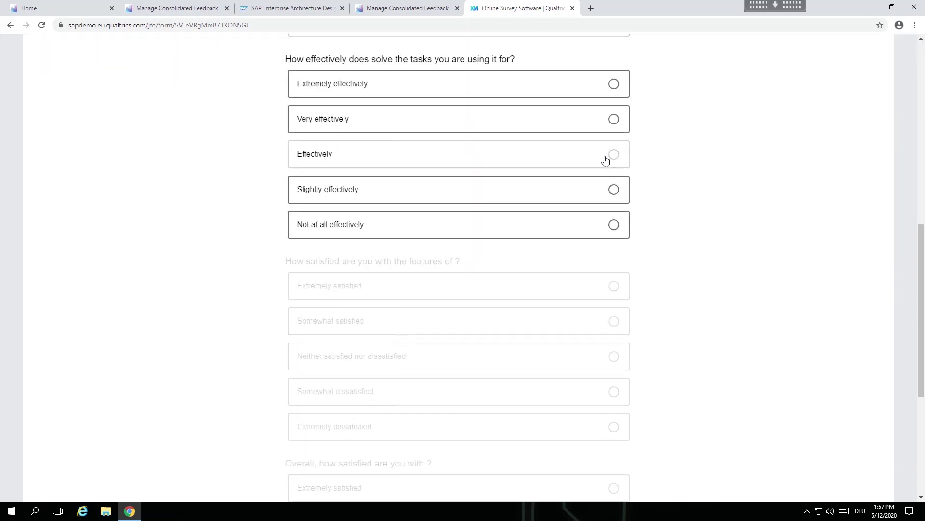
click(618, 122)
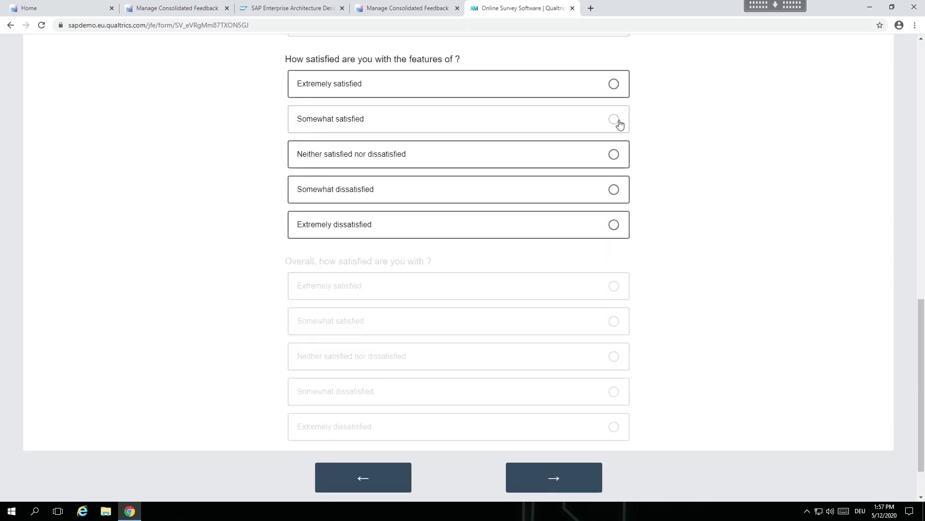
click(615, 121)
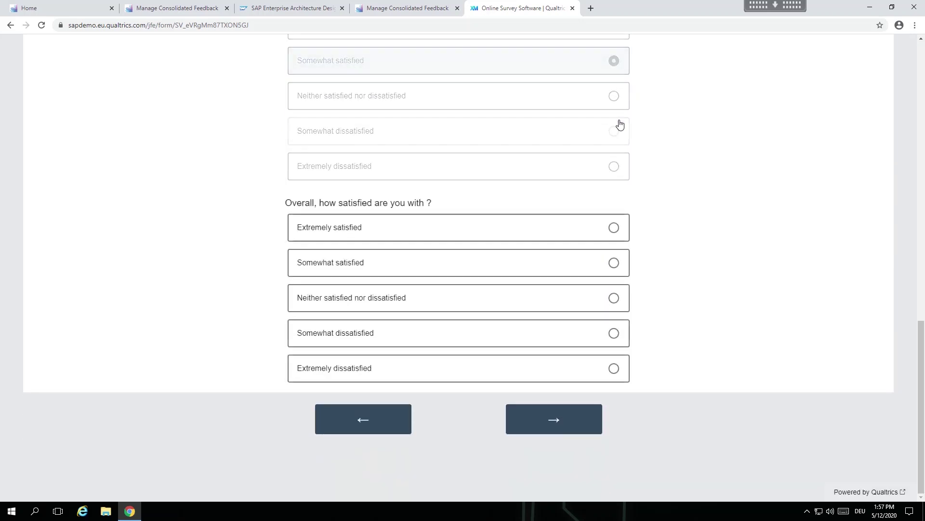
Rate overall, purchase, support and master data Somewhat satisfied, and installation Neither satisfied nor dissatisfied
click(613, 263)
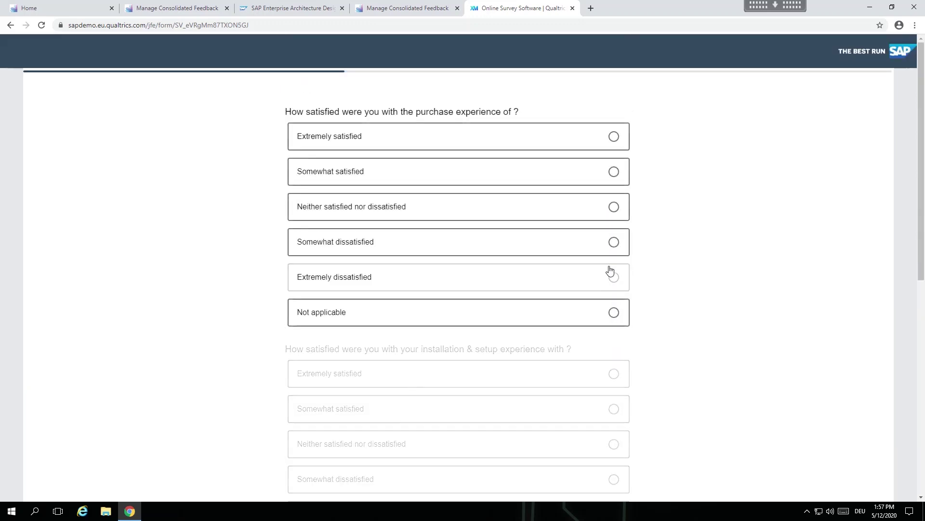
click(614, 177)
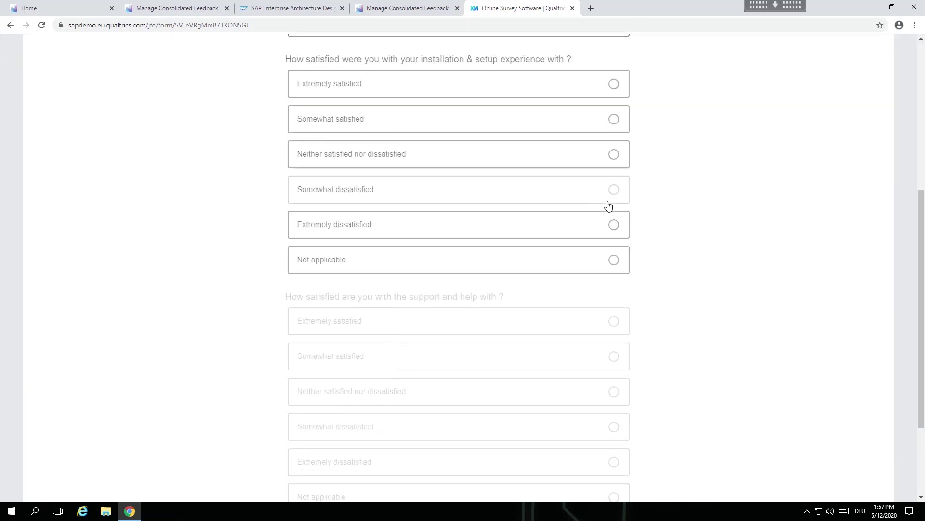
click(615, 156)
click(614, 228)
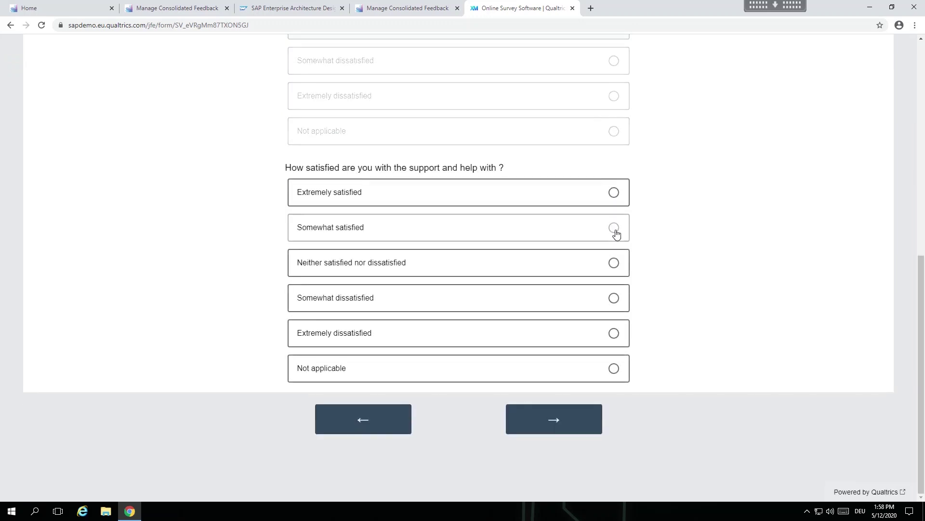
click(619, 180)
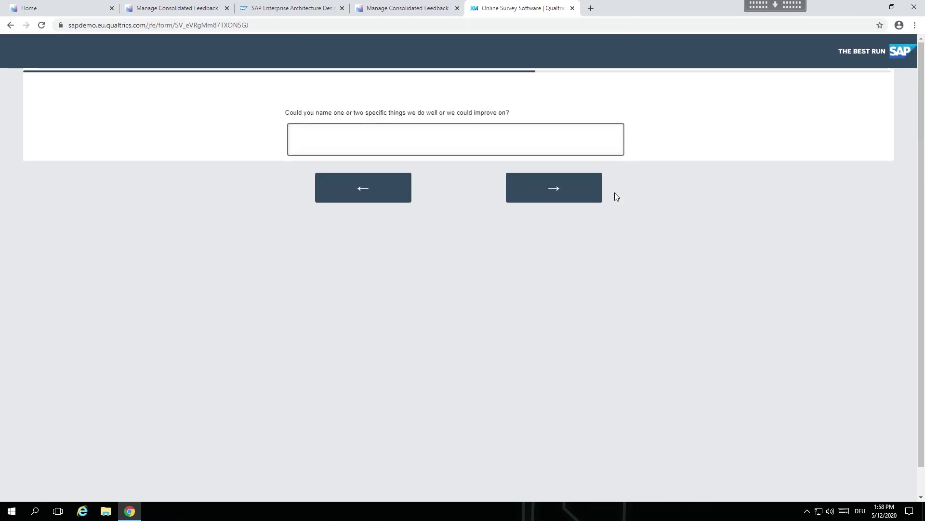
Enter the suggestion 'Install sensors to prevent unannounced maintainence and downtime', correcting the 'prevnt' typo
click(508, 146)
text(Inst)
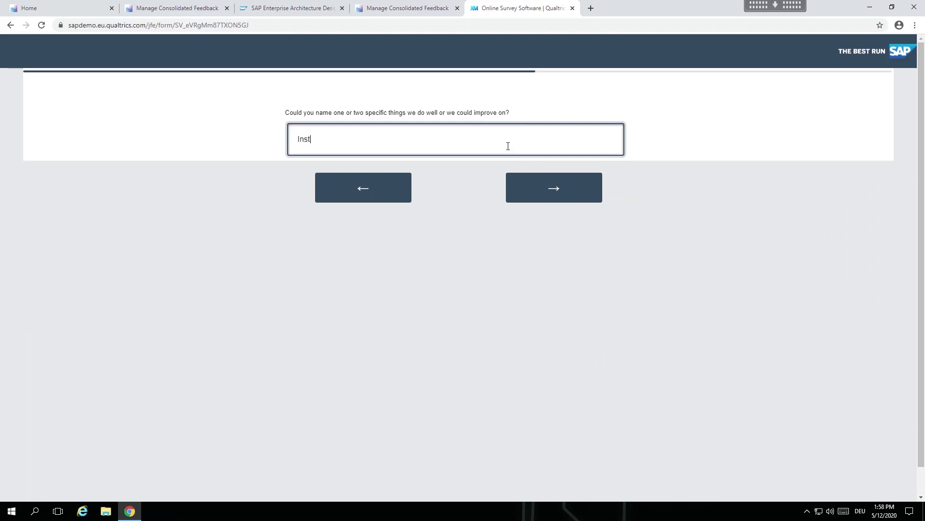
text(all sensors to prevnt unannounced main)
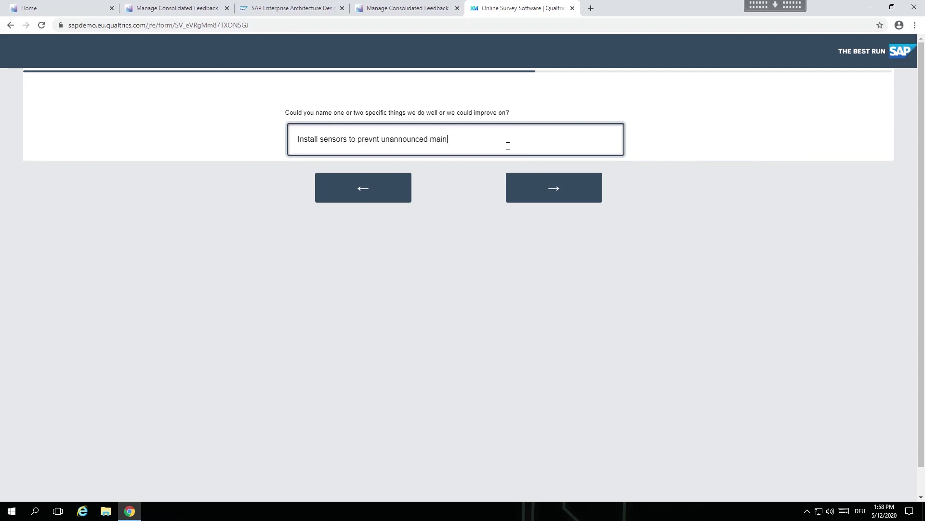
text(tainence and downtime)
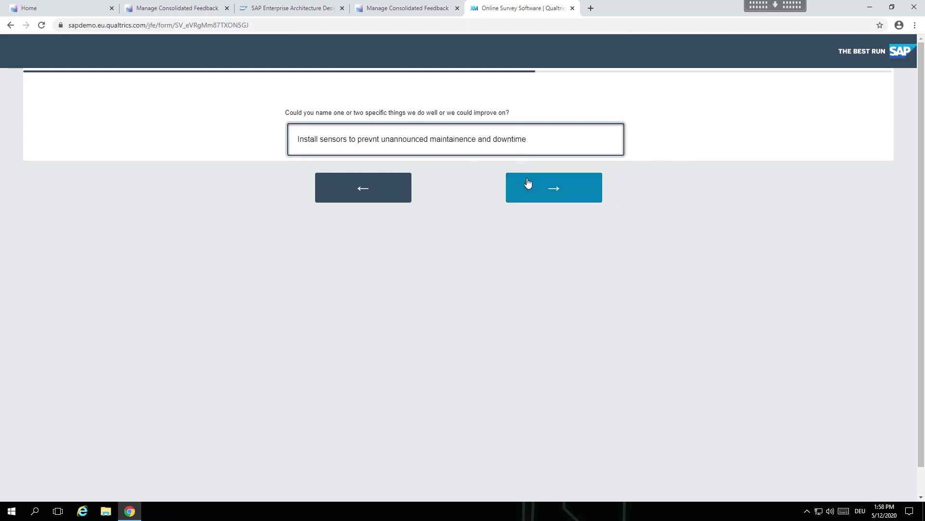
click(375, 140)
text(e)
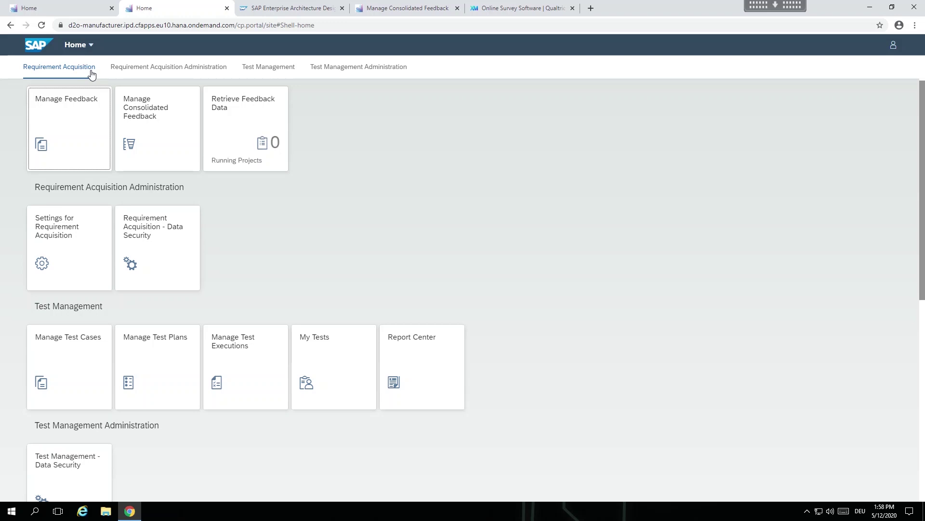
In Retrieve Feedback Data, start a new project and bring up its survey selection list
click(225, 128)
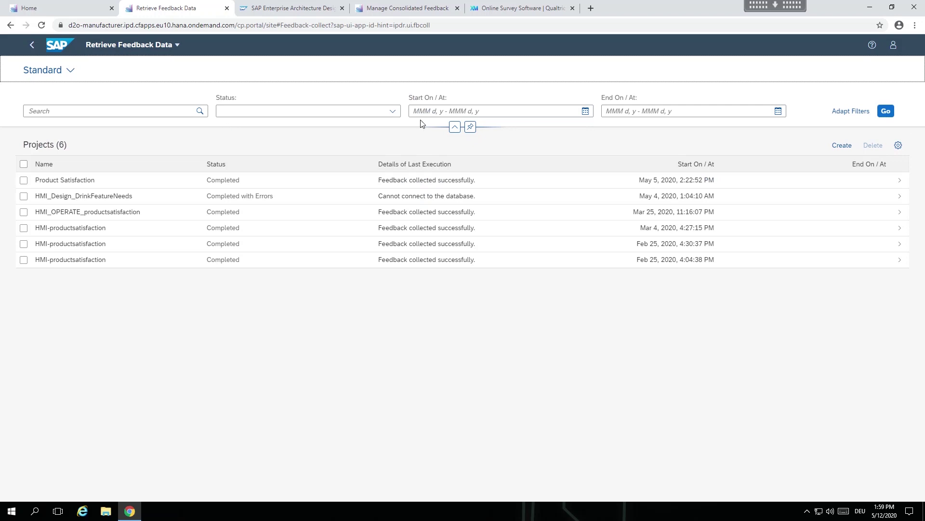
click(843, 145)
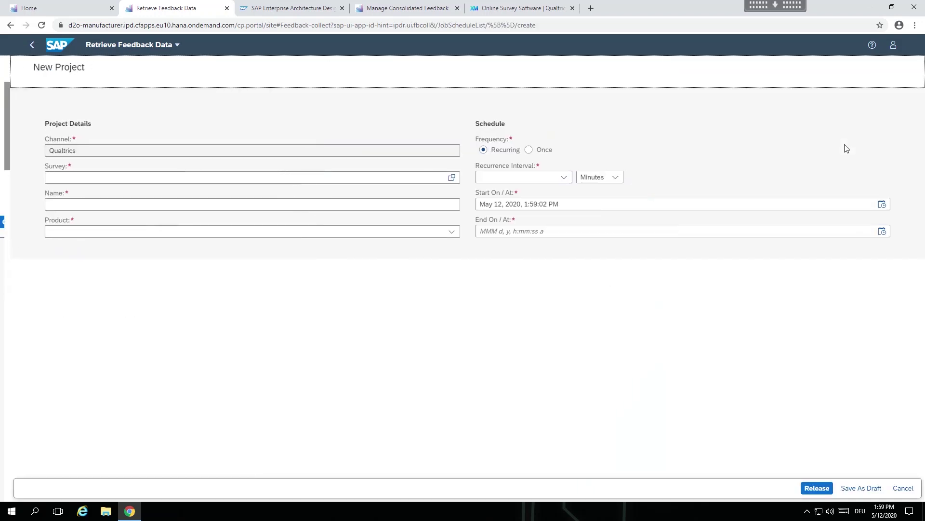
click(446, 178)
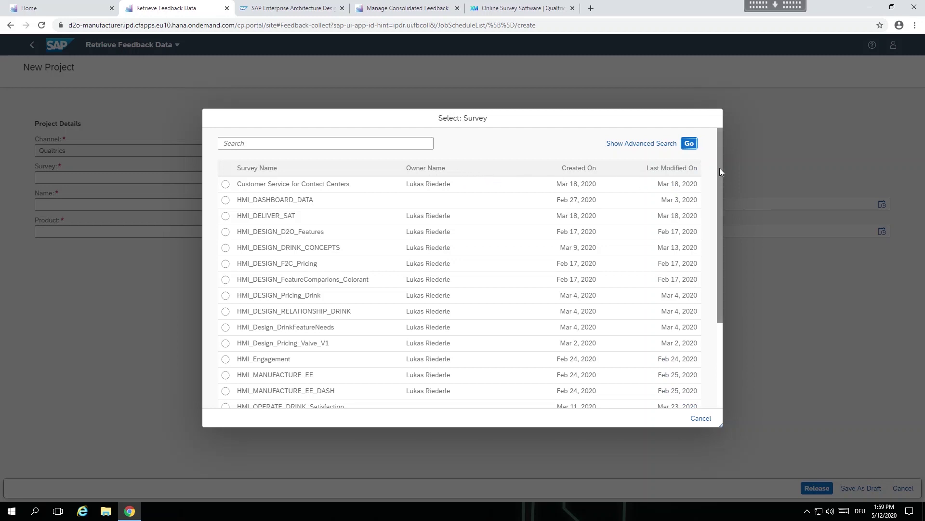
Set the project to the Product Satisfaction survey, product D2O EvoGuard Valve, frequency Once, and release it
drag(722, 161, 718, 238)
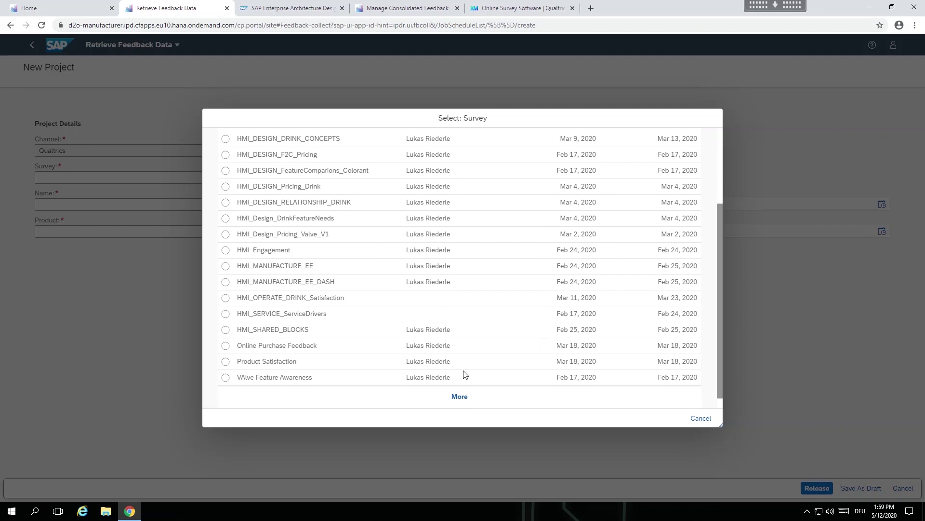
click(286, 366)
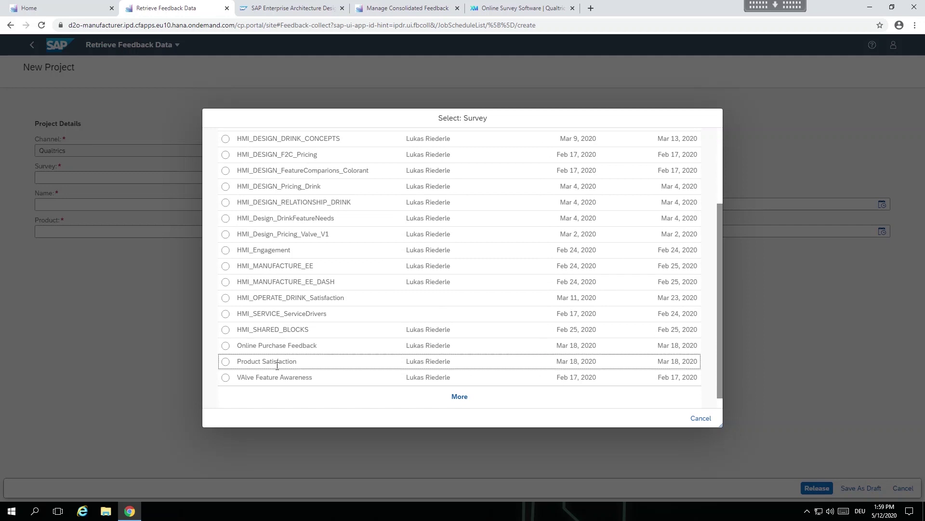
click(225, 362)
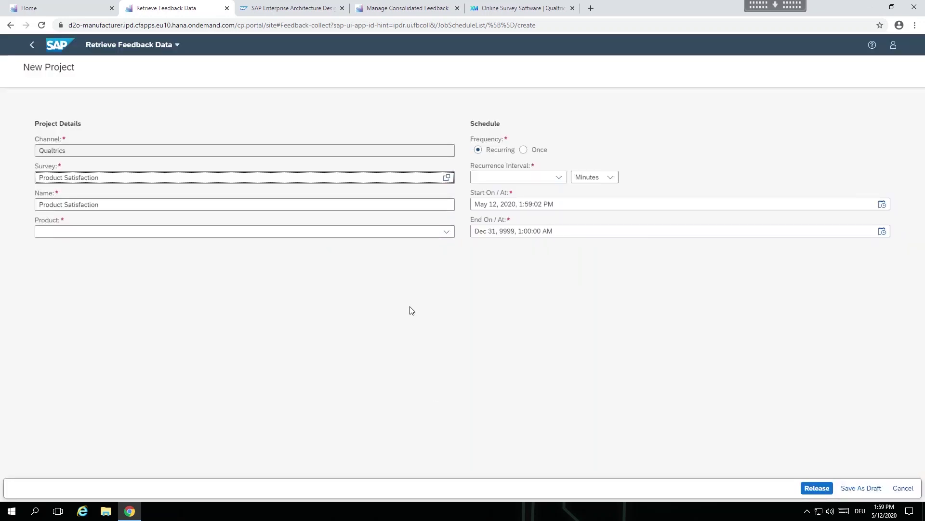
click(445, 233)
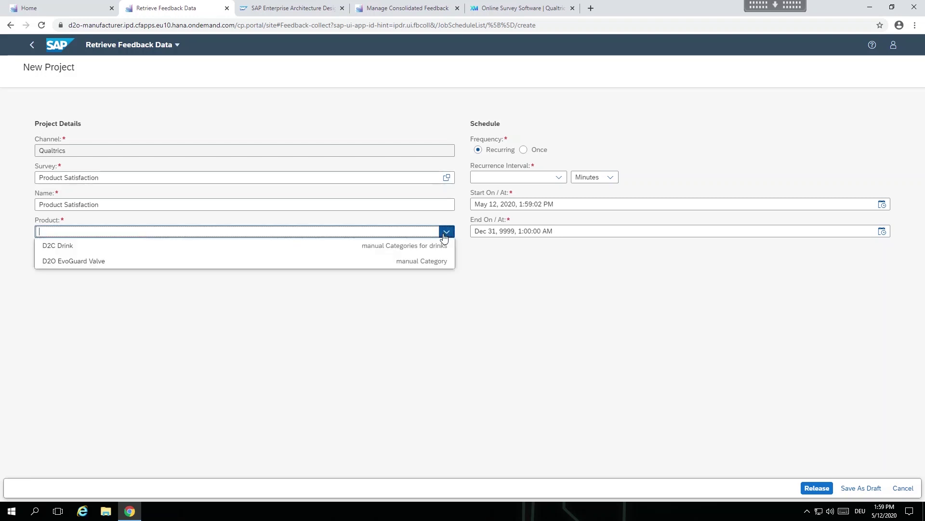
click(439, 263)
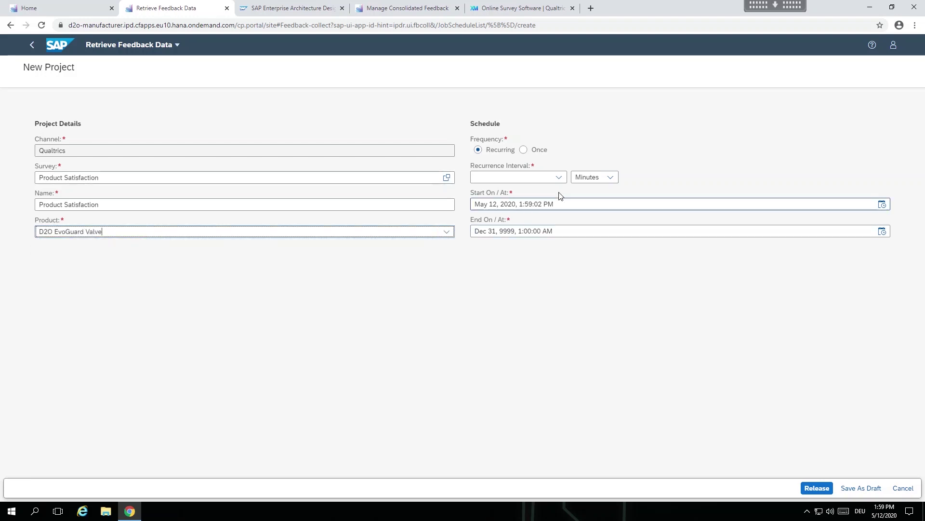
click(545, 151)
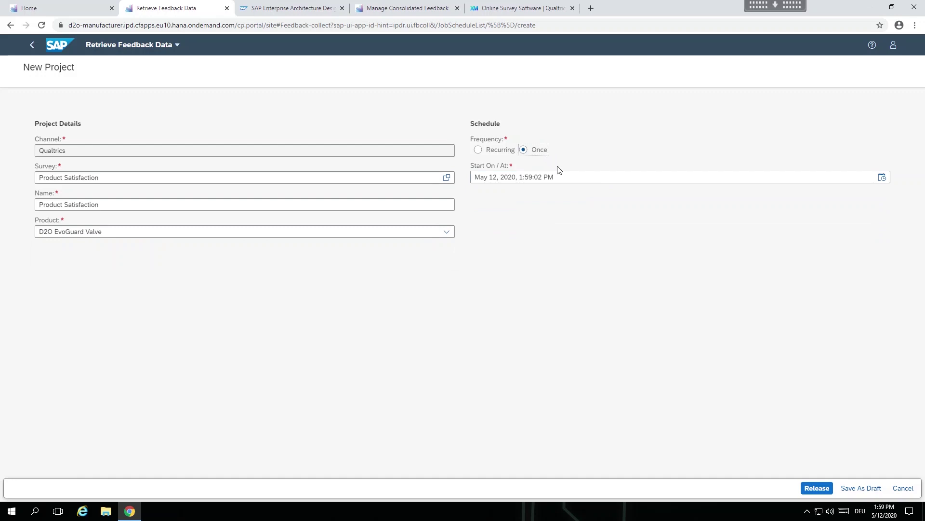
click(829, 492)
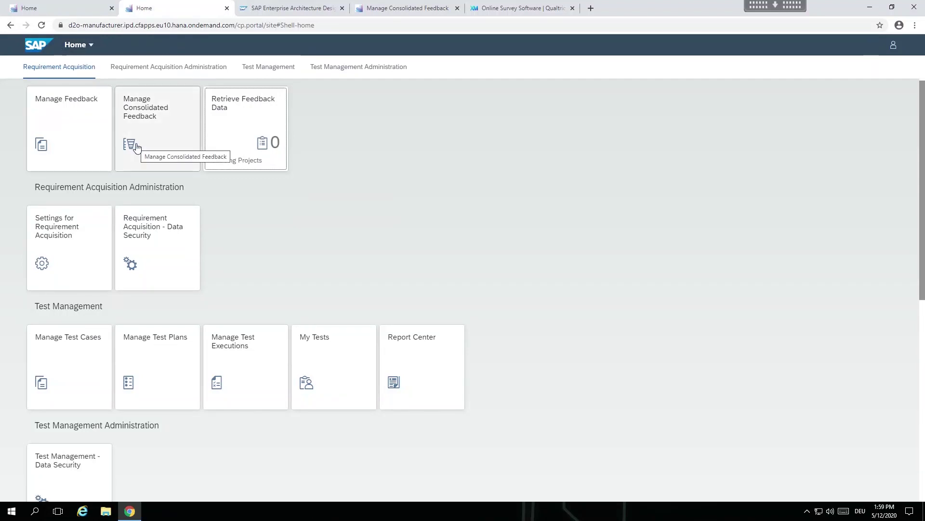
Start a new consolidated feedback in Manage Consolidated Feedback named 'Sensor installation'
click(136, 146)
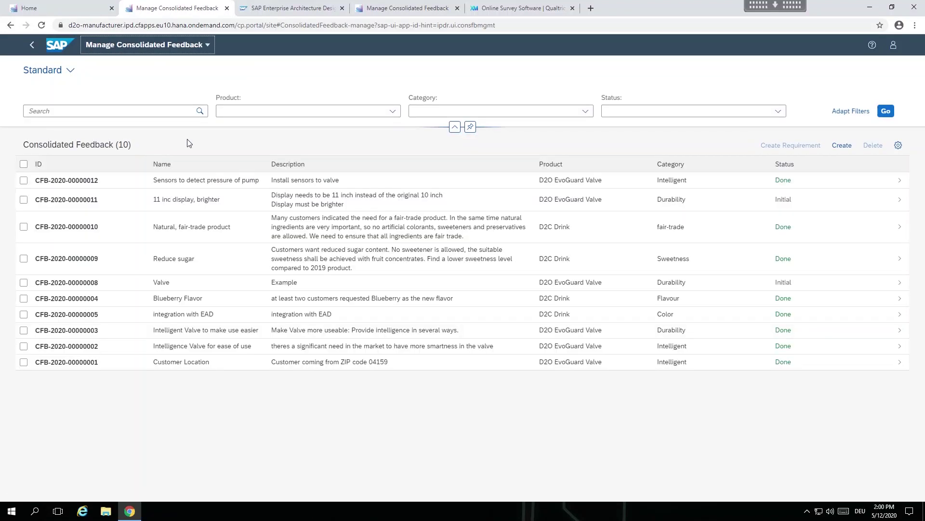
click(841, 145)
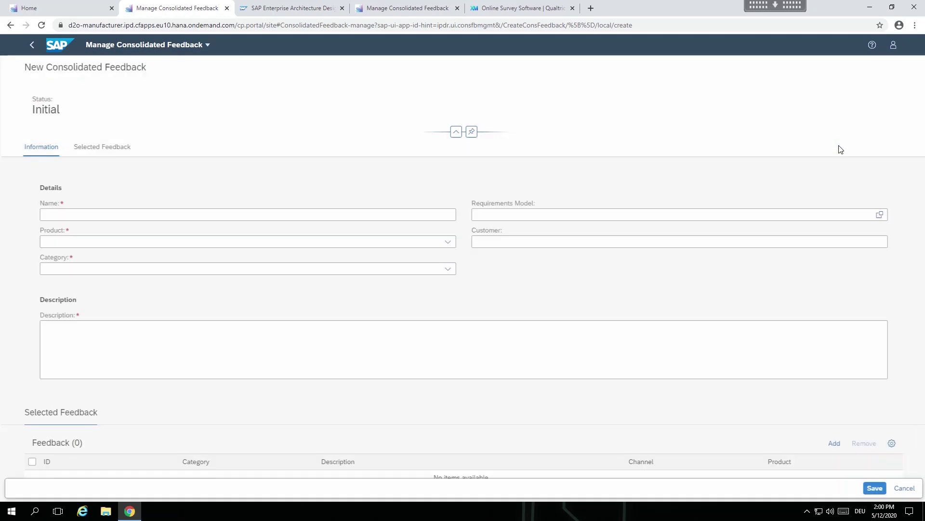
click(418, 214)
scroll(411, 215, down, 1)
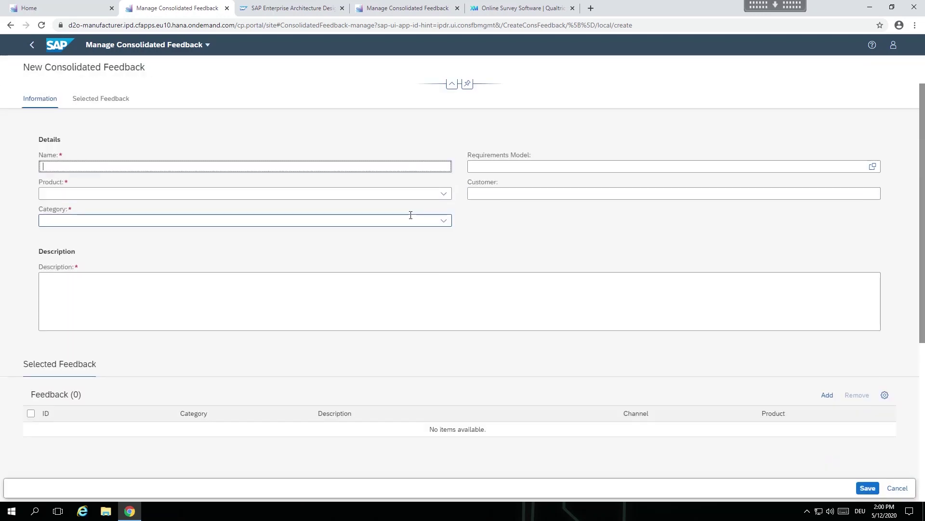
text(Sensor install)
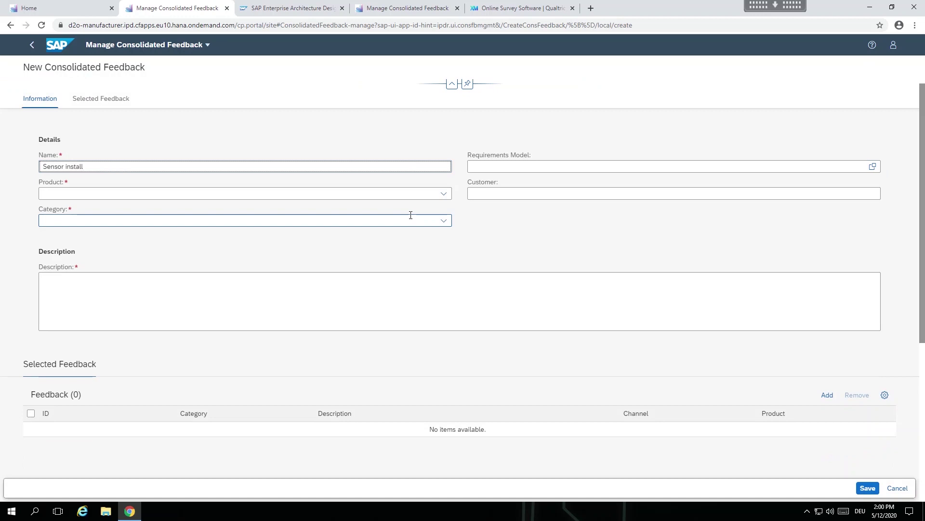
text(ation)
Set the product to D2O EvoGuard Valve and the category to Intelligent
key(Tab)
key(alt+Down)
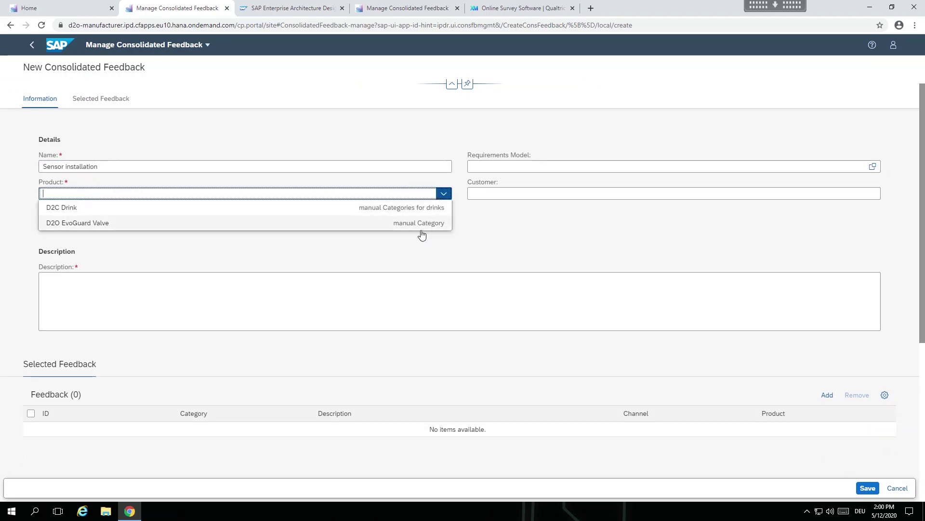
click(421, 226)
click(442, 220)
click(422, 271)
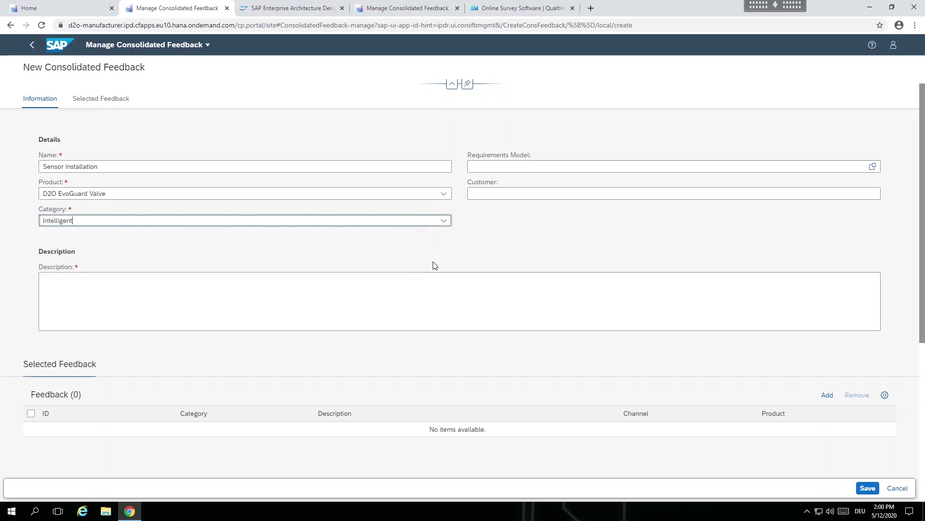
Choose requirements model Specification Intelligent Valve, add description 'Survey results on valve product usage', then list feedback to add
click(872, 166)
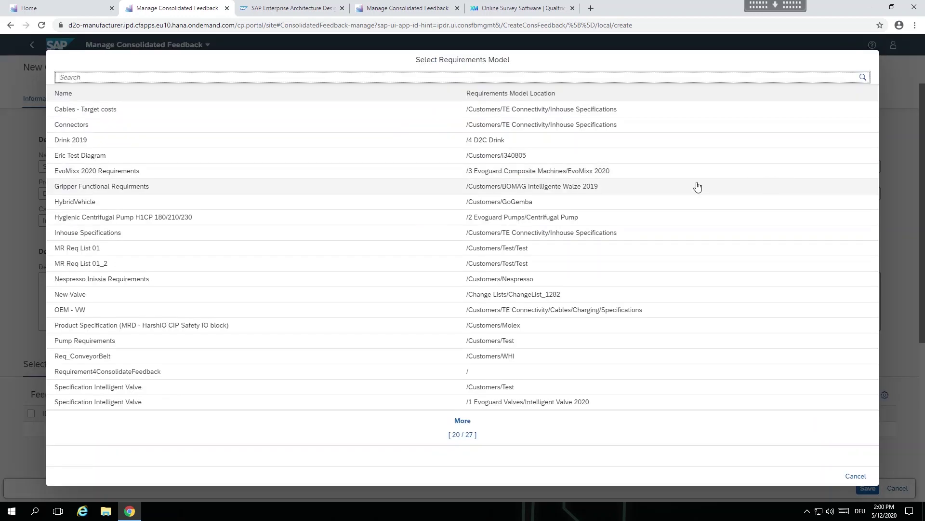
click(536, 402)
click(407, 308)
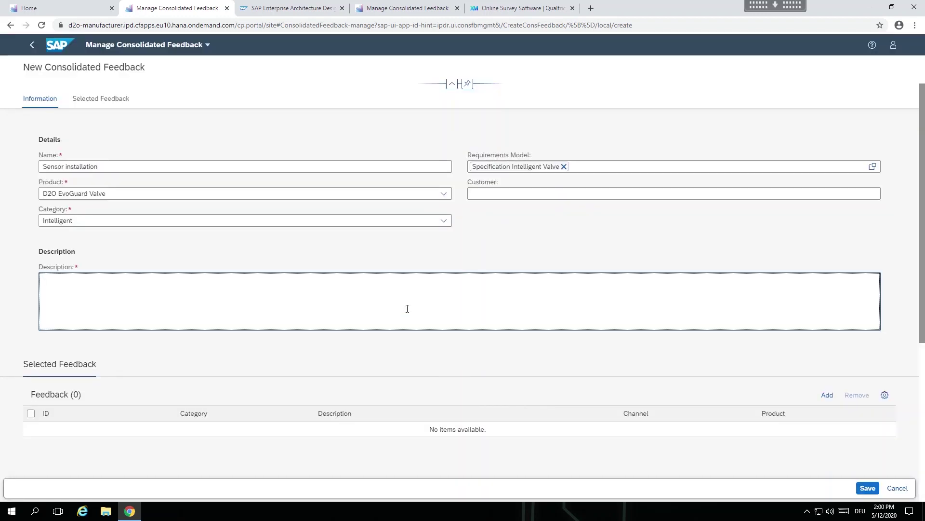
text(Survey results on valve product usage)
click(827, 395)
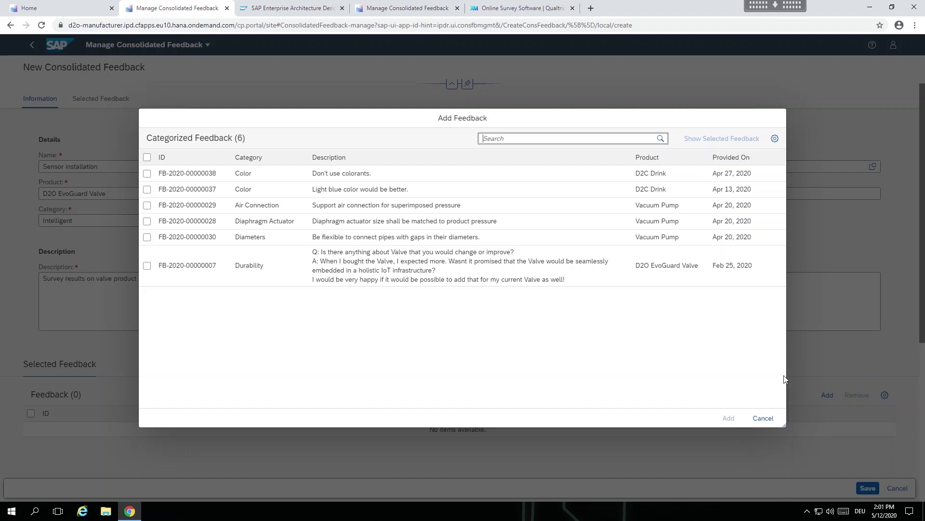
click(705, 275)
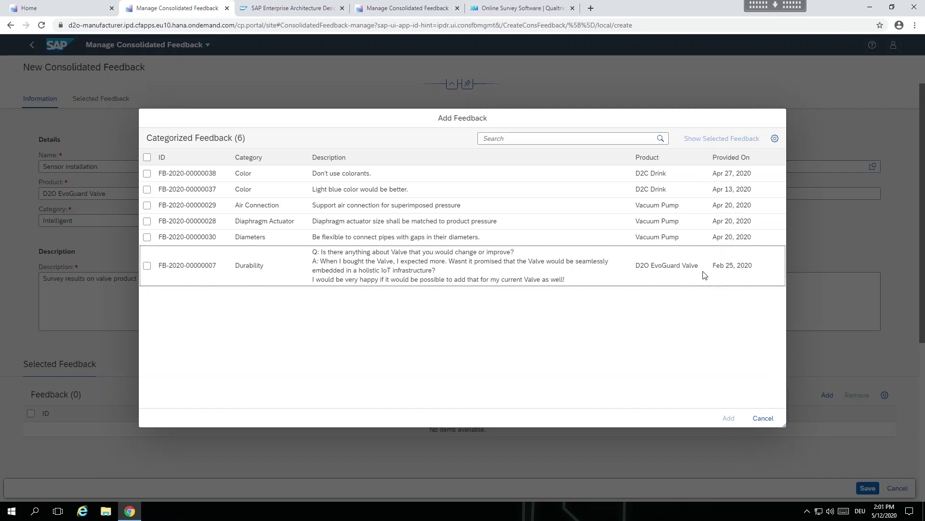
click(147, 266)
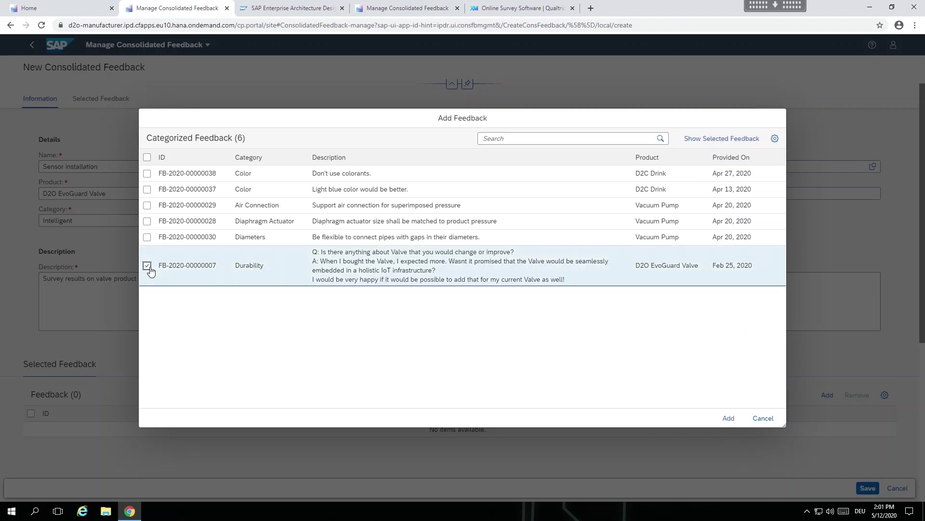
click(146, 239)
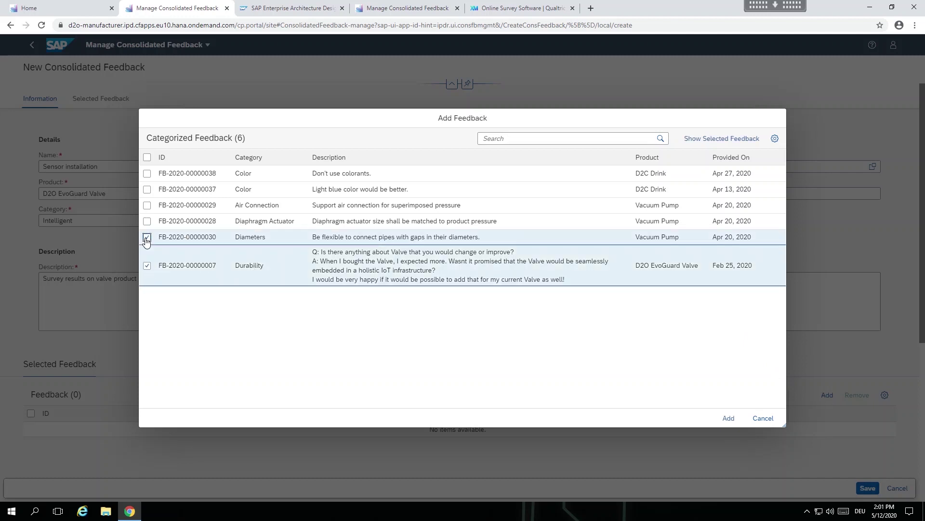
click(147, 222)
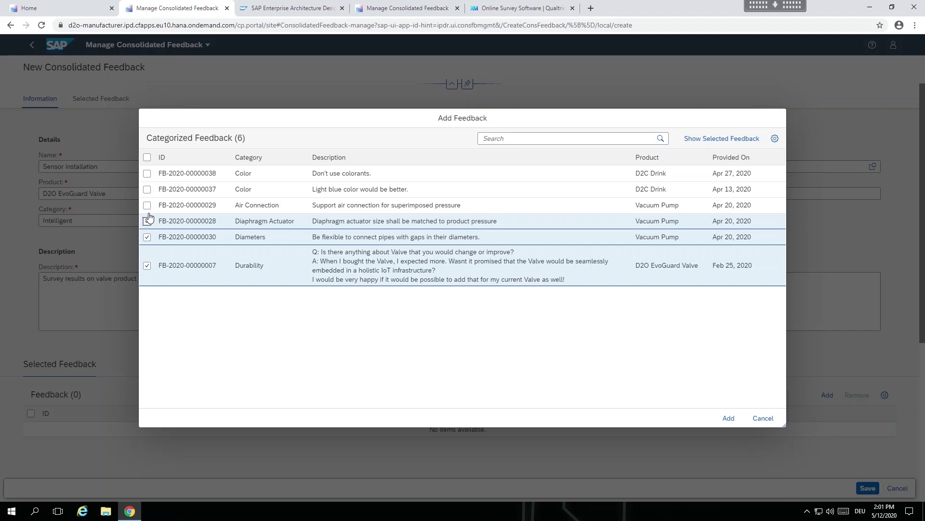
click(147, 205)
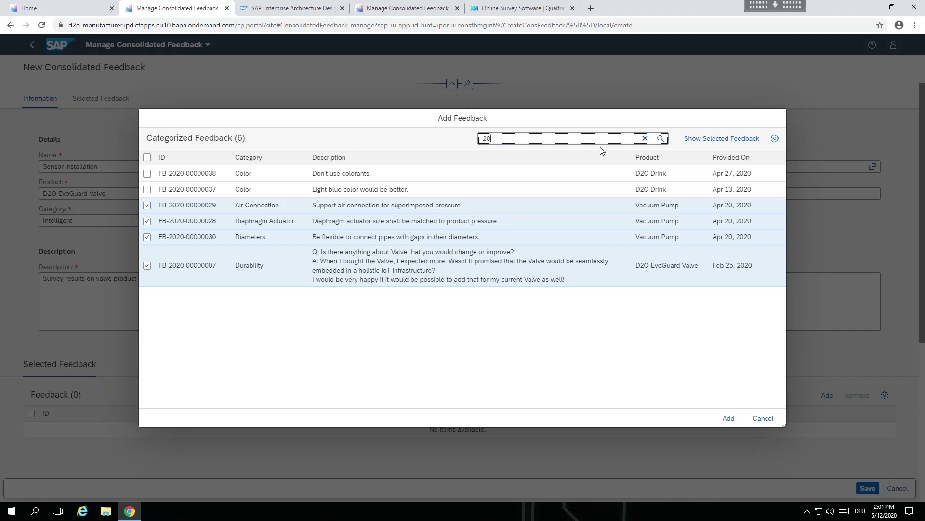
click(728, 418)
scroll(738, 419, down, 2)
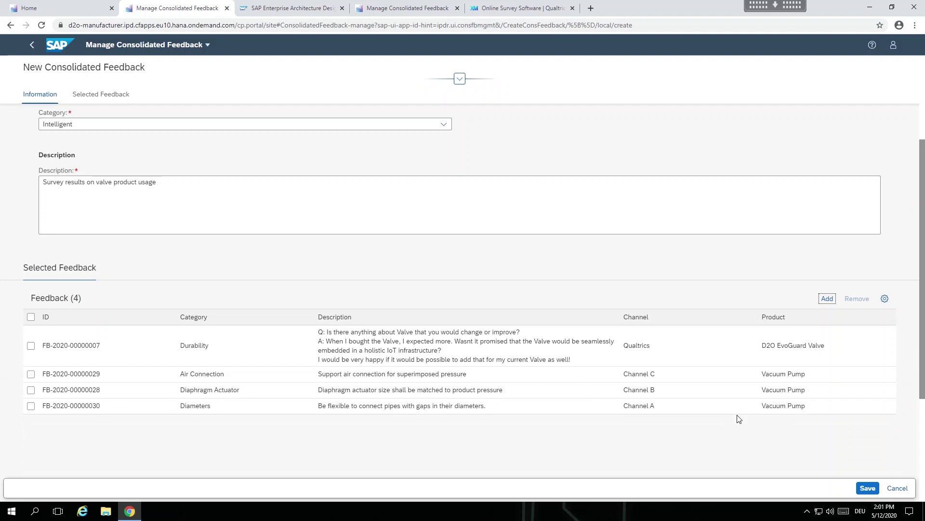